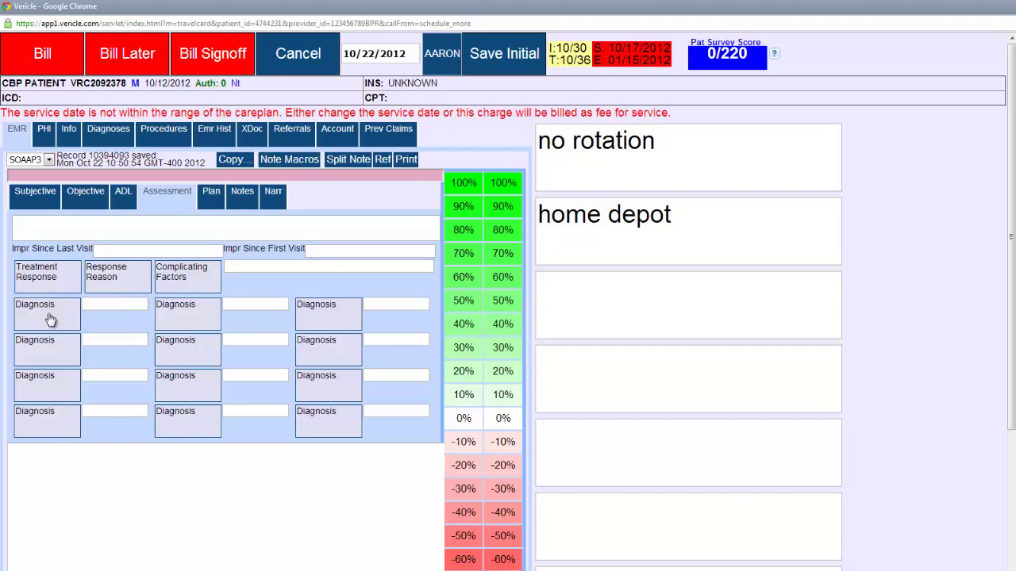
# Step: Add Cervicalgia (723.1) and Spasm Of Muscle (728.85) to the first diagnosis
pyautogui.click(50, 319)
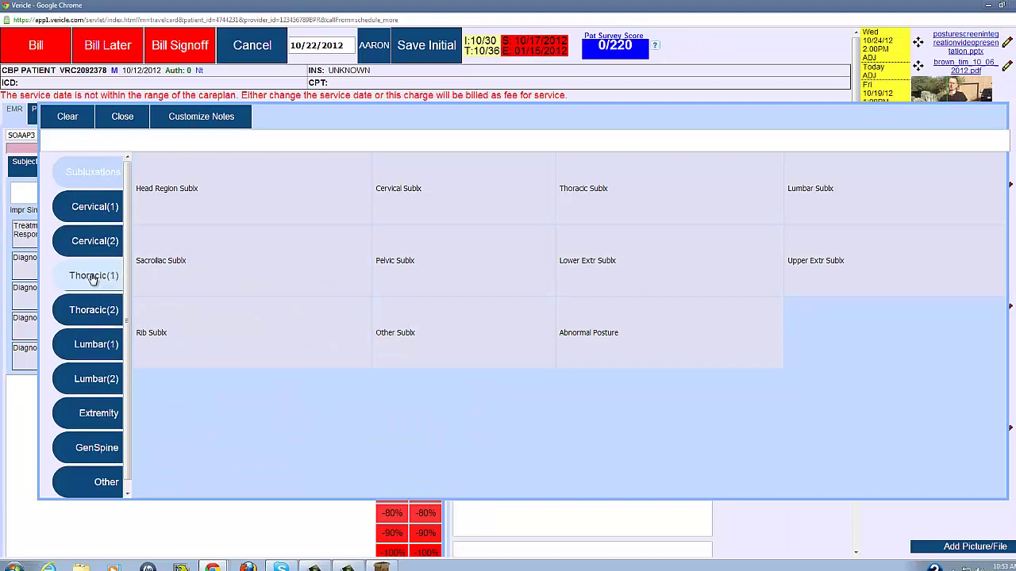
pyautogui.click(89, 213)
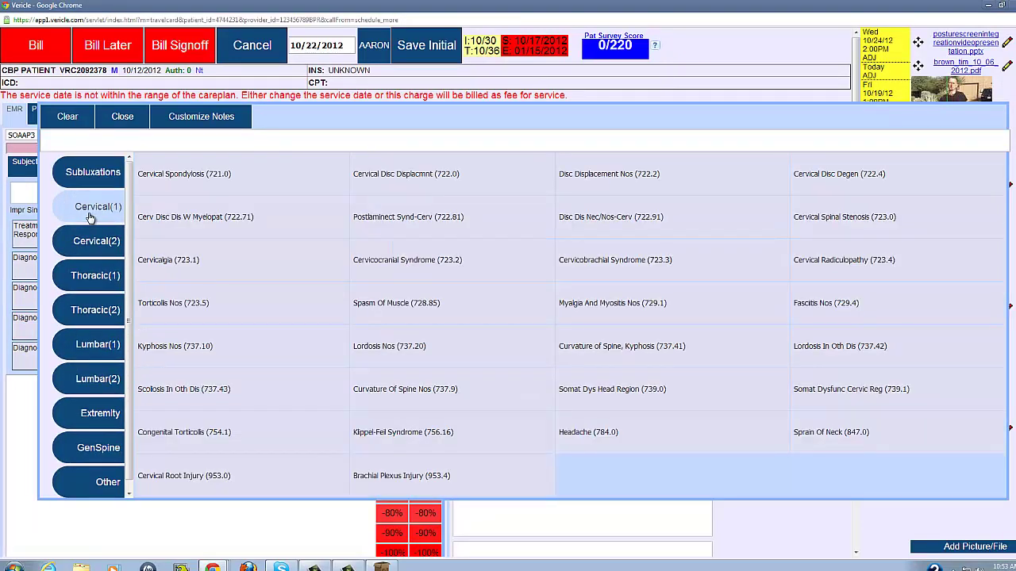
pyautogui.click(161, 263)
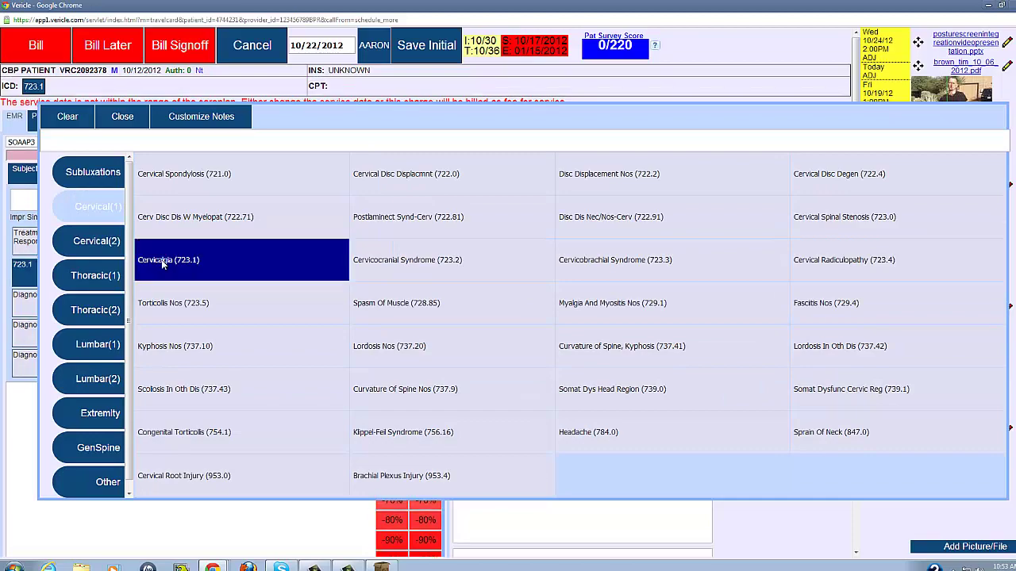
pyautogui.click(120, 118)
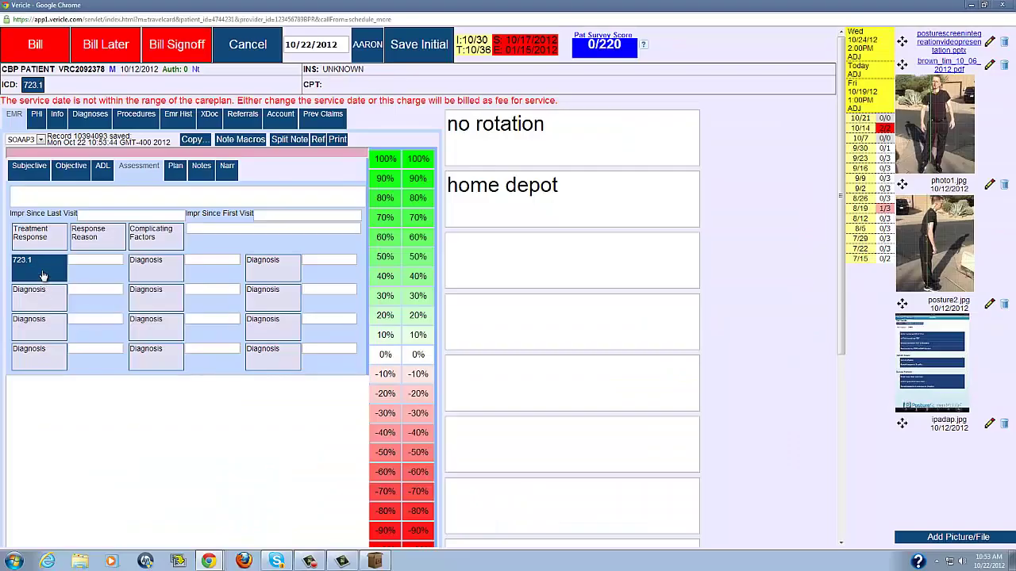
pyautogui.click(45, 274)
pyautogui.click(397, 300)
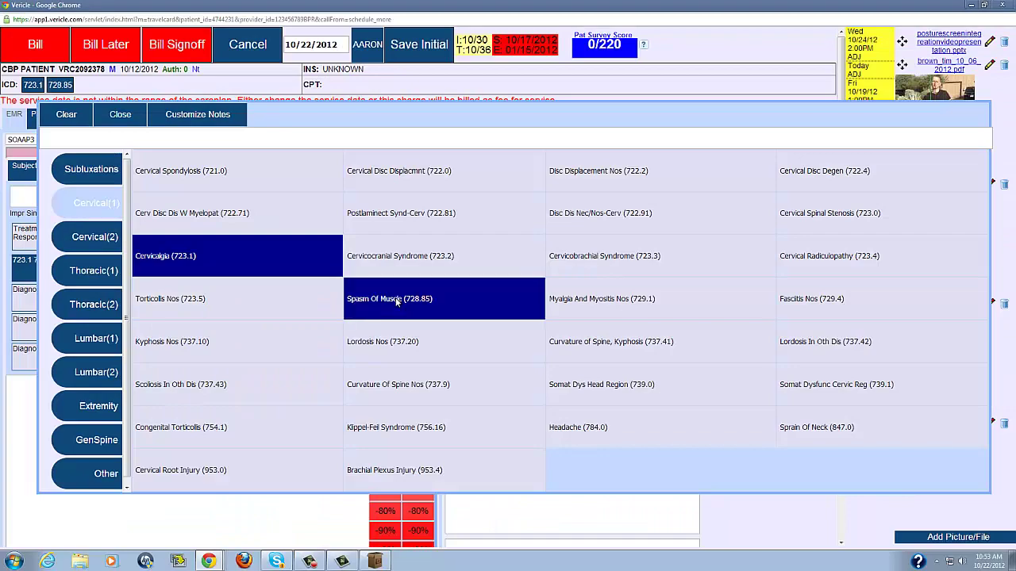
pyautogui.click(120, 114)
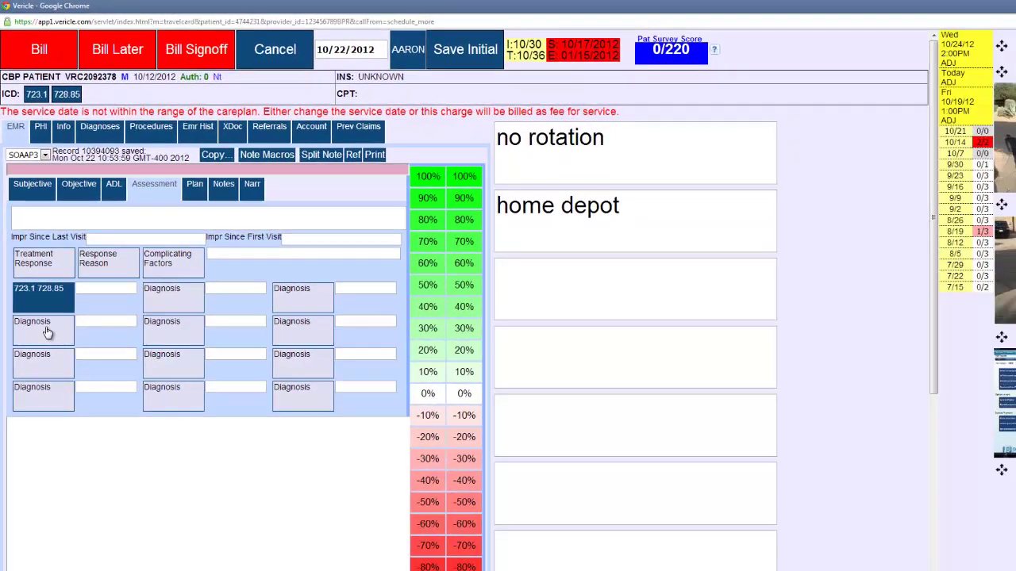
# Step: Add Torticollis Nos (723.5) as the second diagnosis and Lordosis Nos (737.20) as the third
pyautogui.click(54, 393)
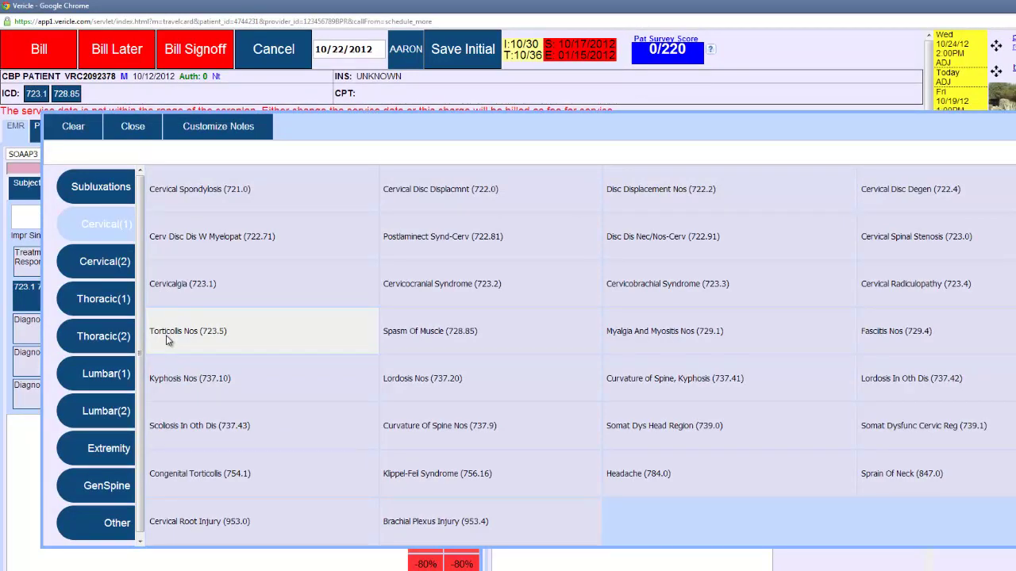
pyautogui.click(166, 335)
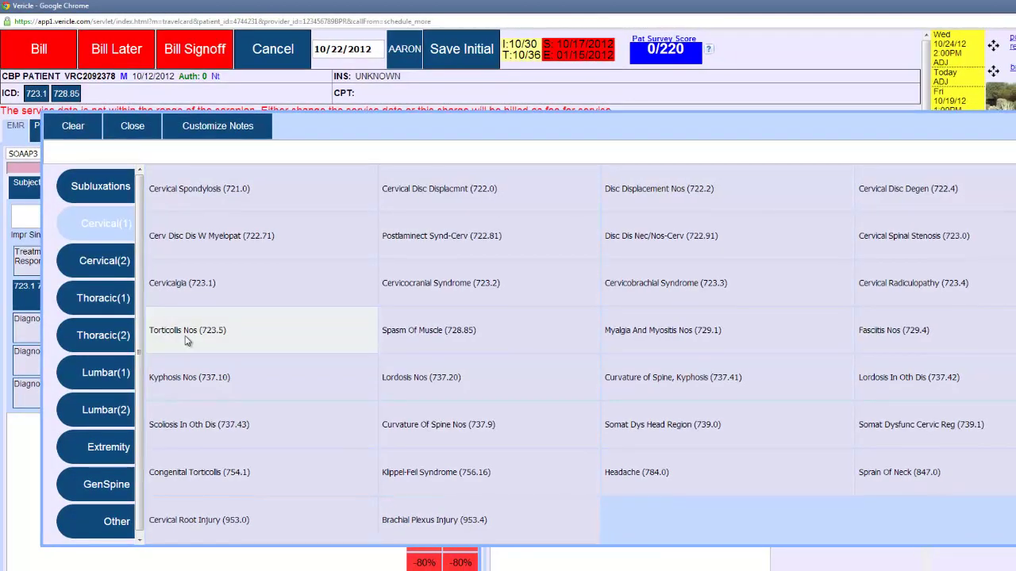
pyautogui.click(132, 125)
pyautogui.click(47, 365)
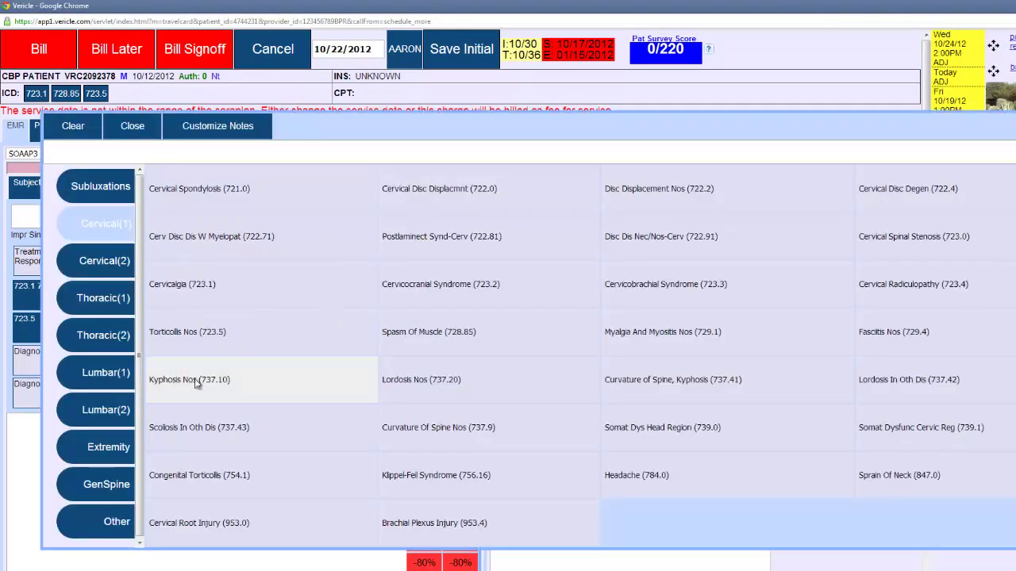
pyautogui.click(437, 389)
pyautogui.click(129, 127)
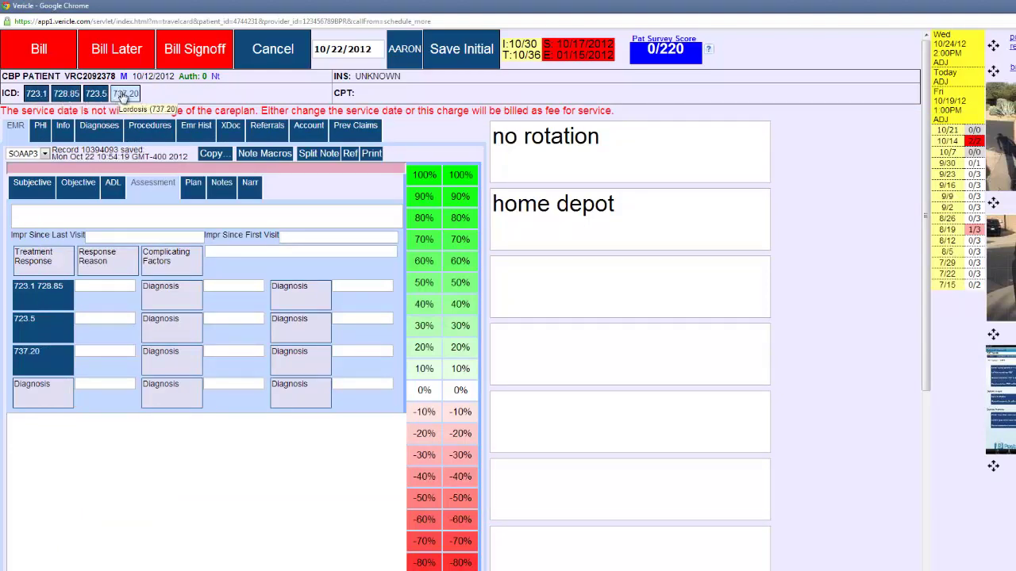
# Step: Add Kyphosis Nos (737.10) as the fourth diagnosis
pyautogui.click(52, 398)
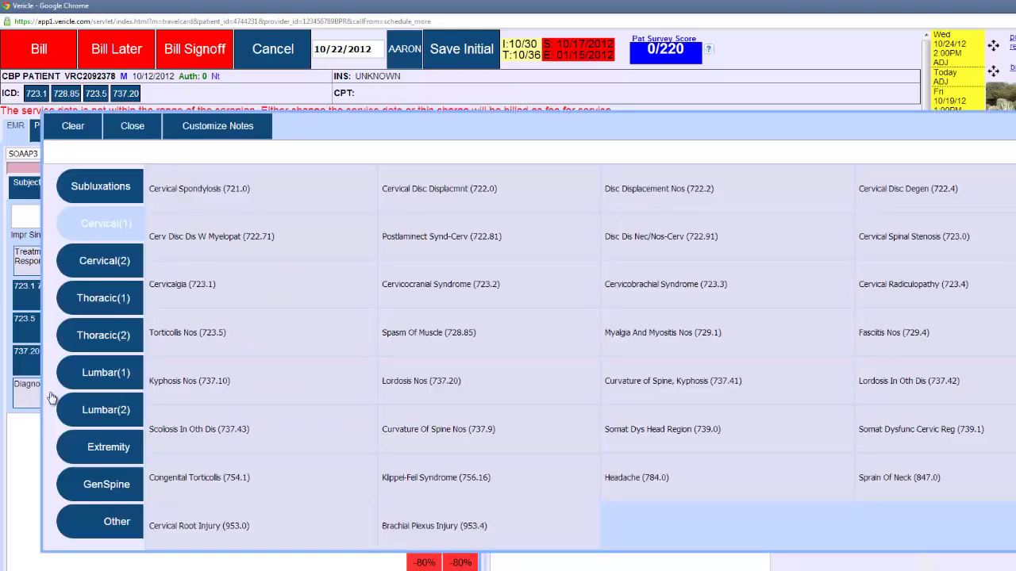
pyautogui.click(217, 386)
pyautogui.click(132, 126)
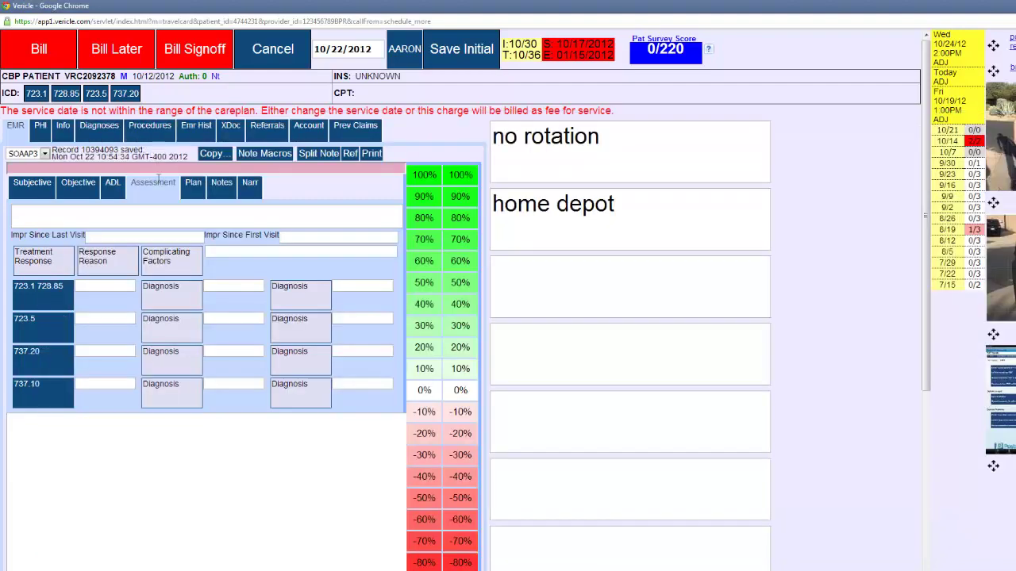
# Step: Add codes 723.2, 723.3 and 722.91 to the first row's second diagnosis
pyautogui.click(159, 299)
pyautogui.click(208, 294)
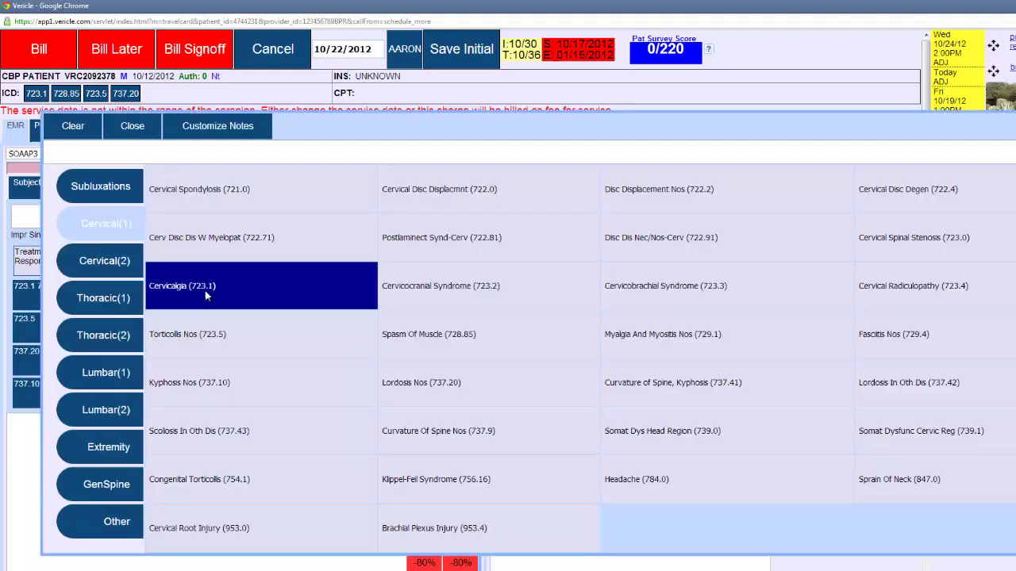
pyautogui.click(444, 293)
pyautogui.click(639, 292)
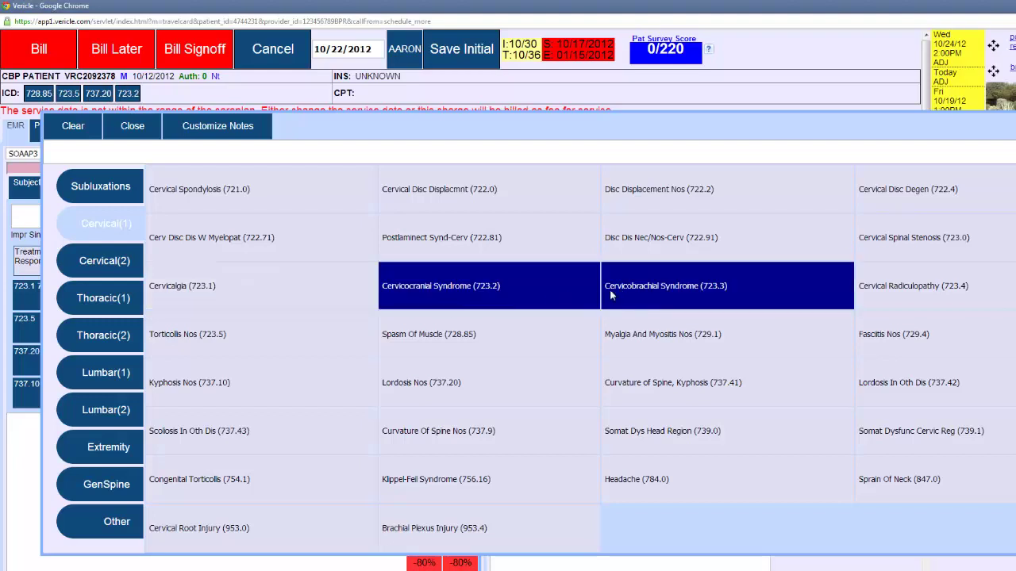
pyautogui.click(633, 241)
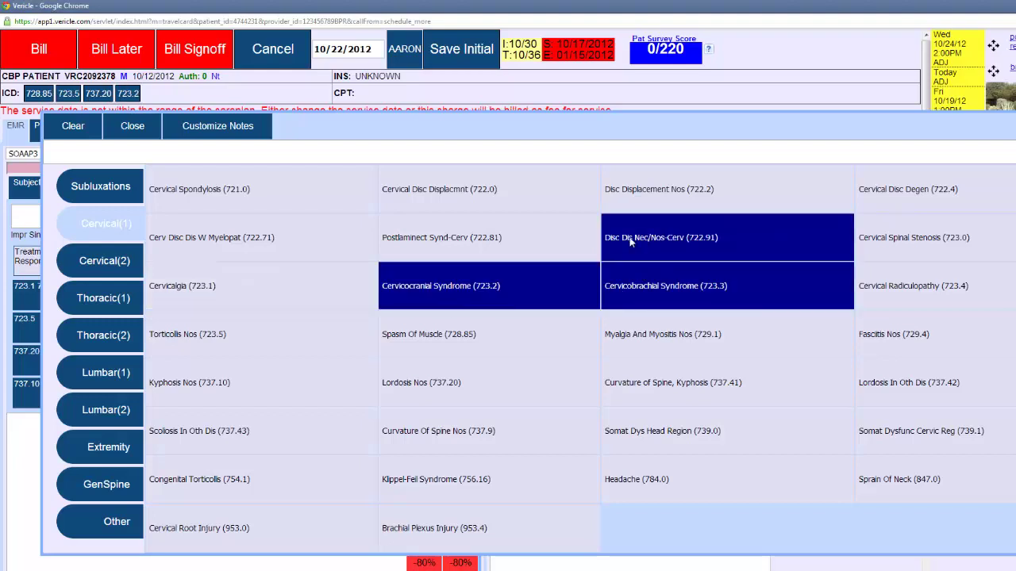
pyautogui.click(132, 125)
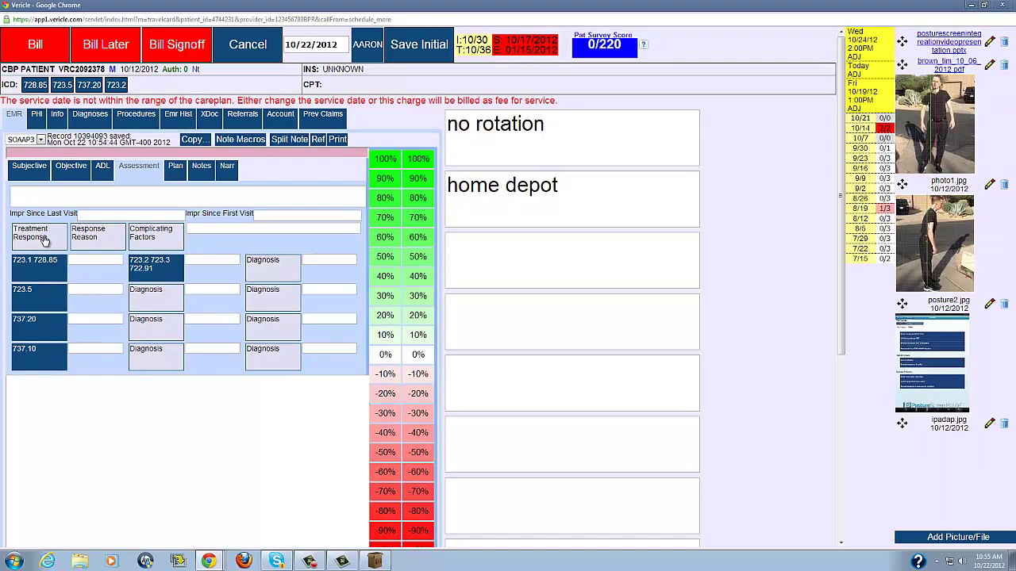
# Step: Set the Treatment Response to 'Slight Impr'
pyautogui.click(46, 241)
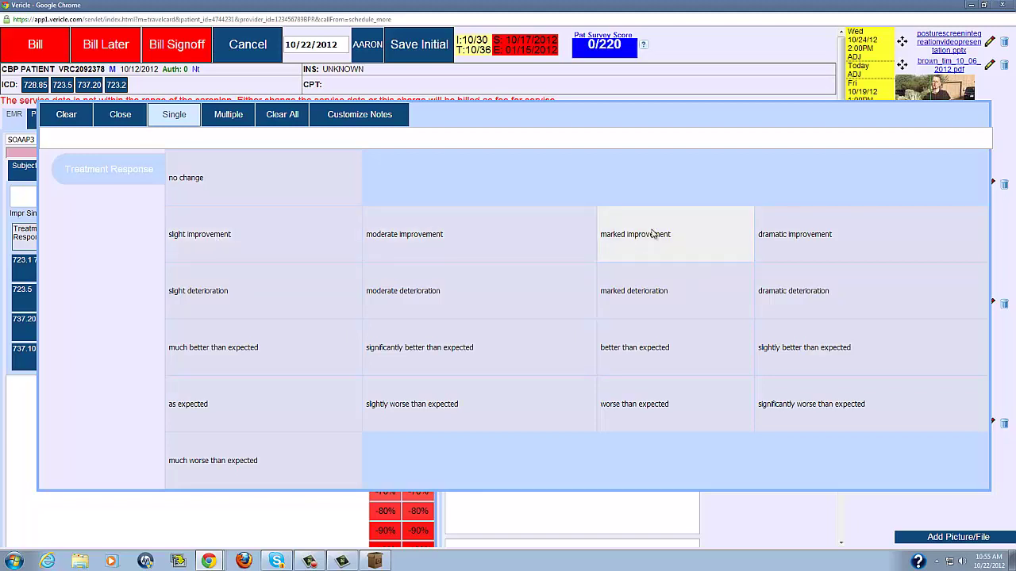
pyautogui.click(243, 256)
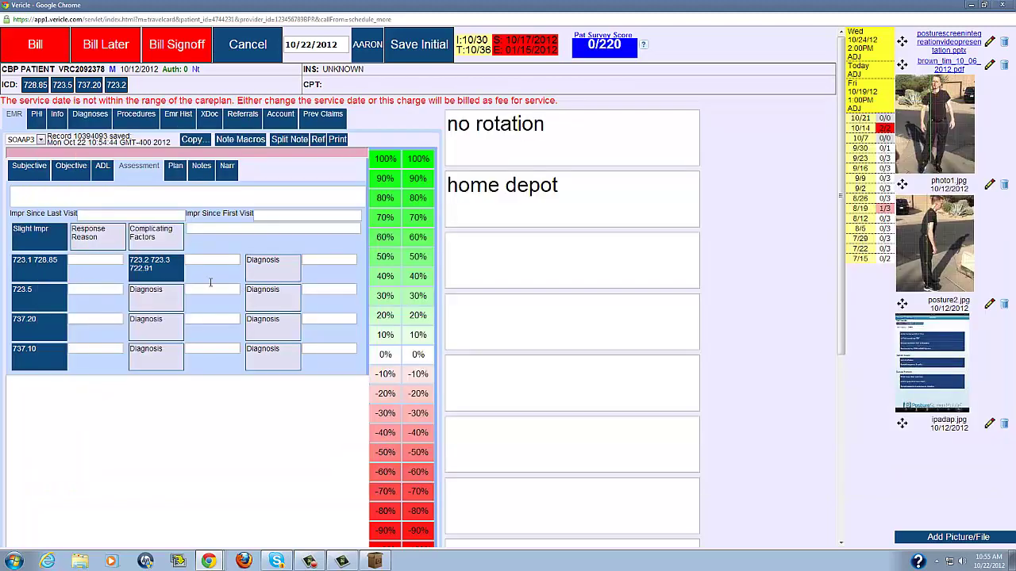
# Step: Set the Response Reason to the patient's compliance with the treatment plan (Comp-plan)
pyautogui.click(91, 246)
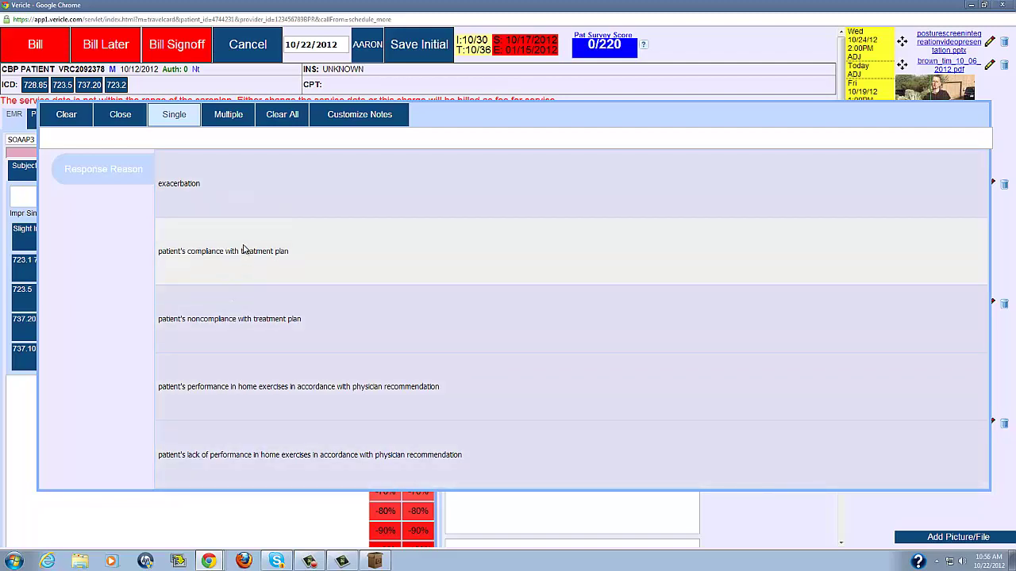
pyautogui.click(121, 116)
pyautogui.click(100, 240)
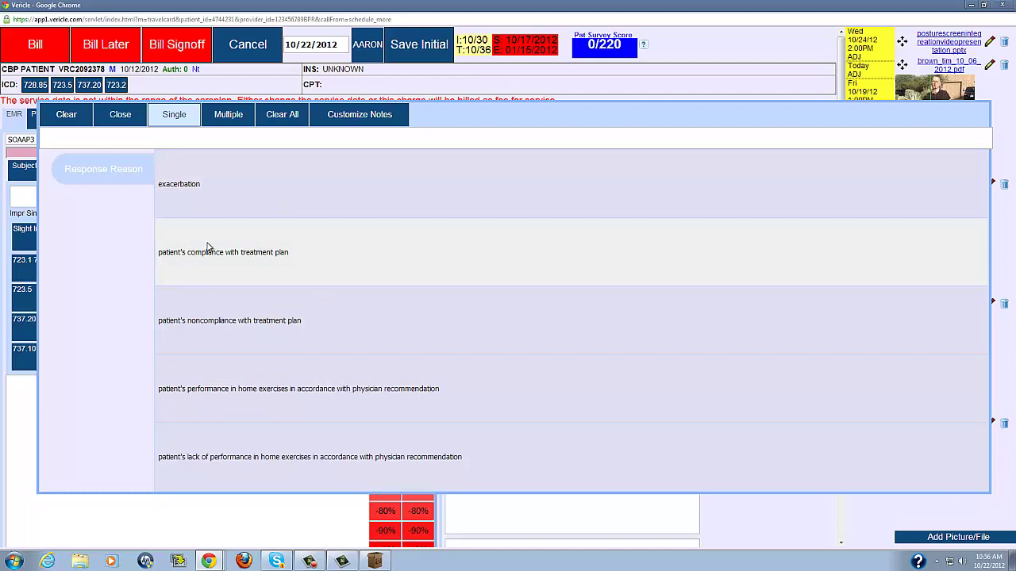
pyautogui.click(210, 248)
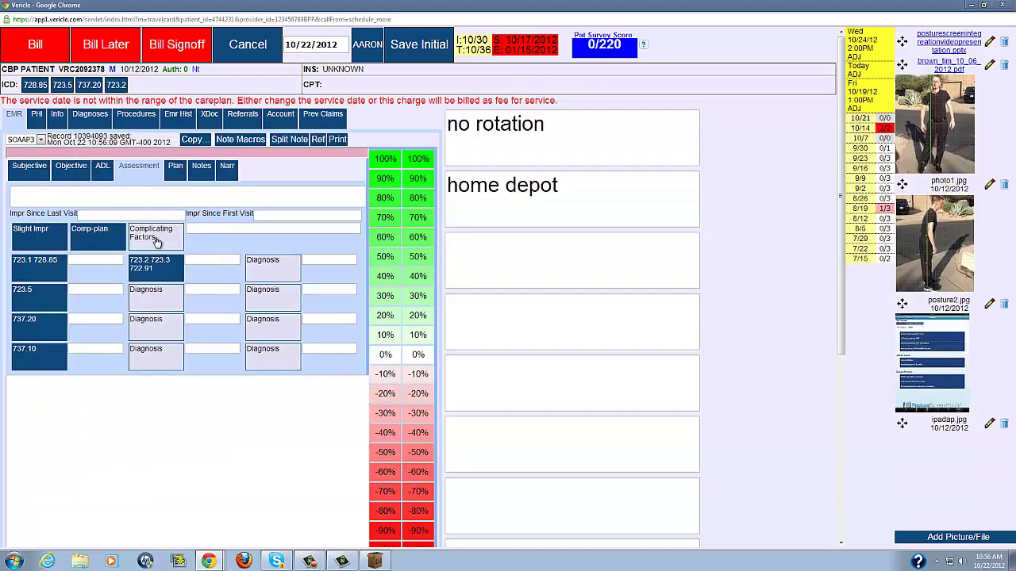
# Step: Set the Complicating Factor to excess weight (ExcWeight)
pyautogui.click(156, 242)
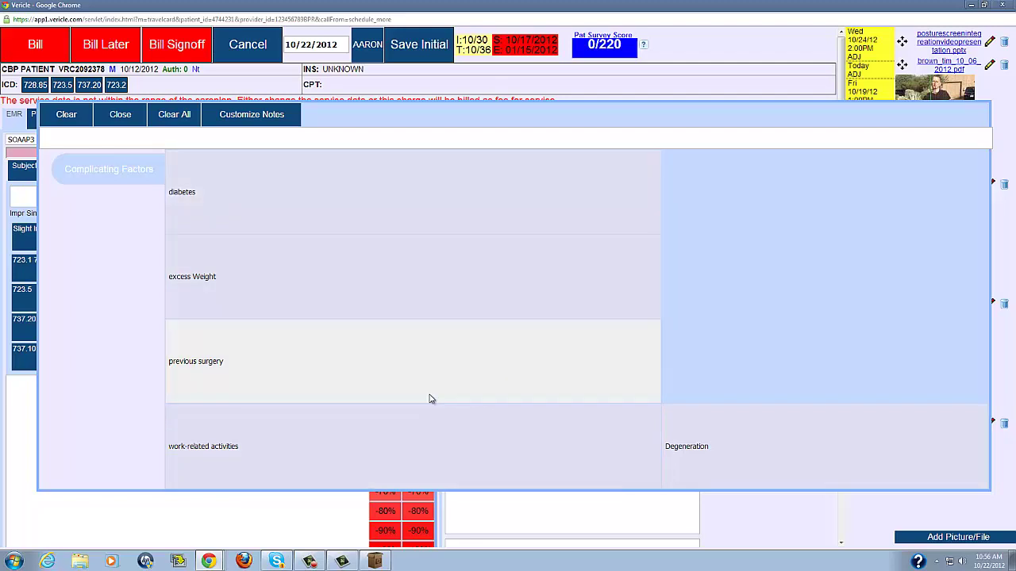
pyautogui.click(121, 116)
pyautogui.click(173, 246)
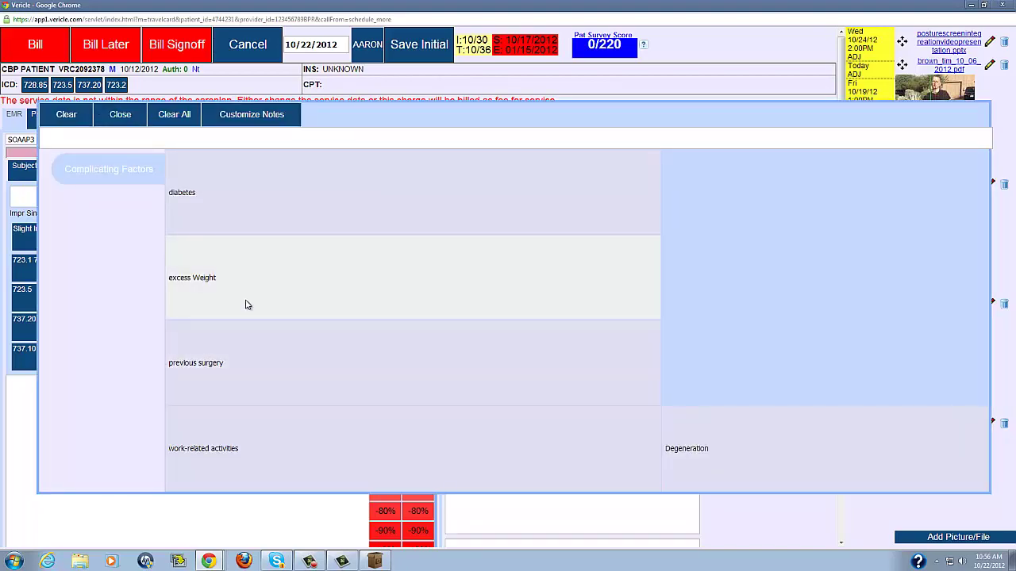
pyautogui.click(227, 278)
pyautogui.click(120, 114)
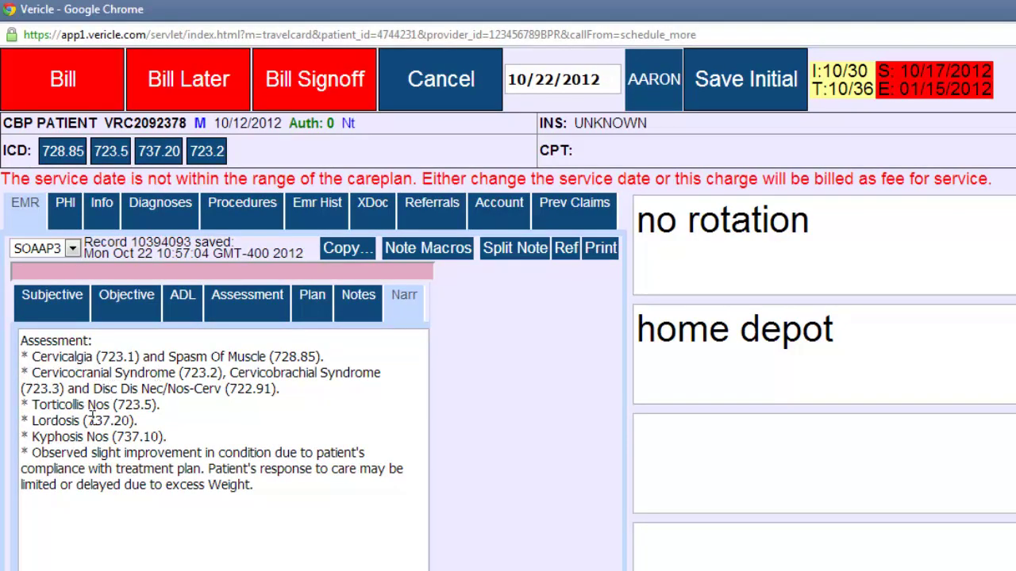
pyautogui.moveTo(168, 437); pyautogui.dragTo(24, 401)
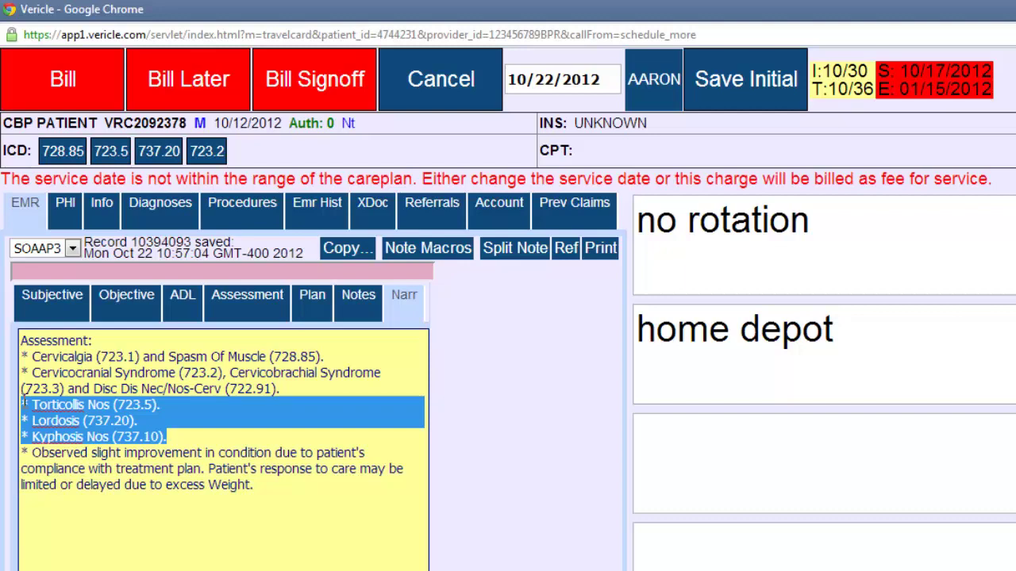
pyautogui.click(42, 453)
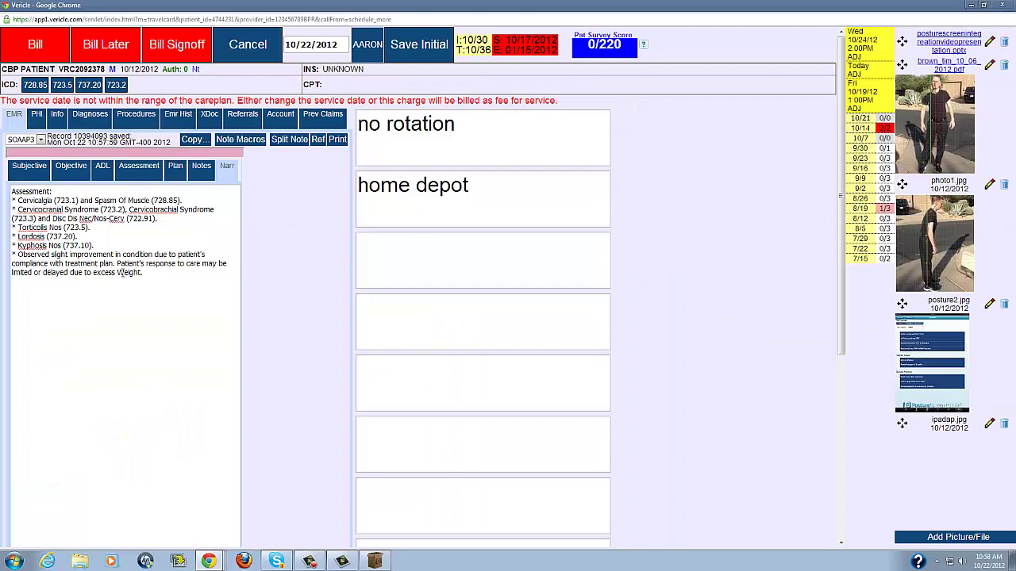
# Step: Enter the assessment comment 'in here' and confirm it appears in the narrative
pyautogui.click(139, 165)
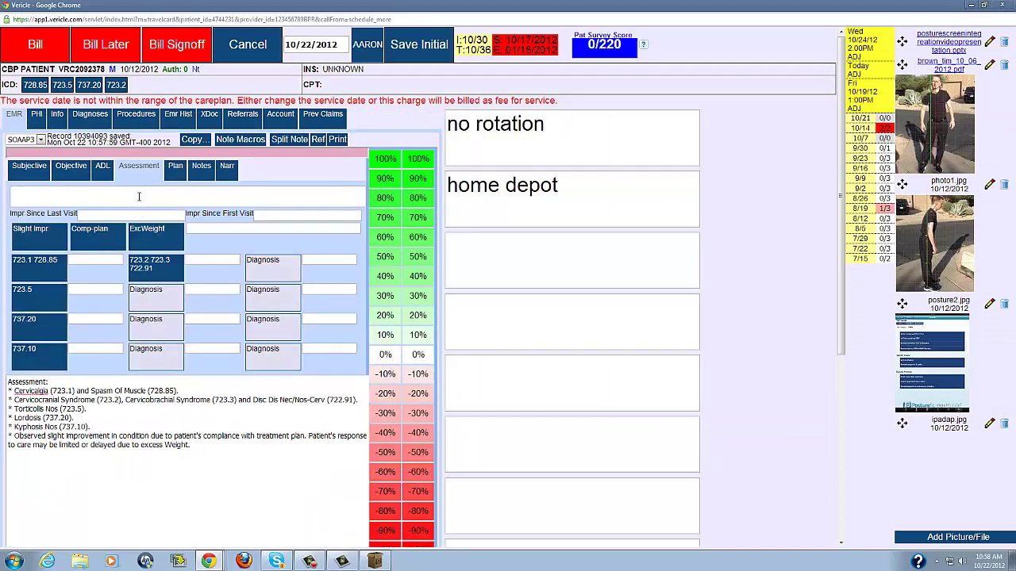
pyautogui.click(139, 196)
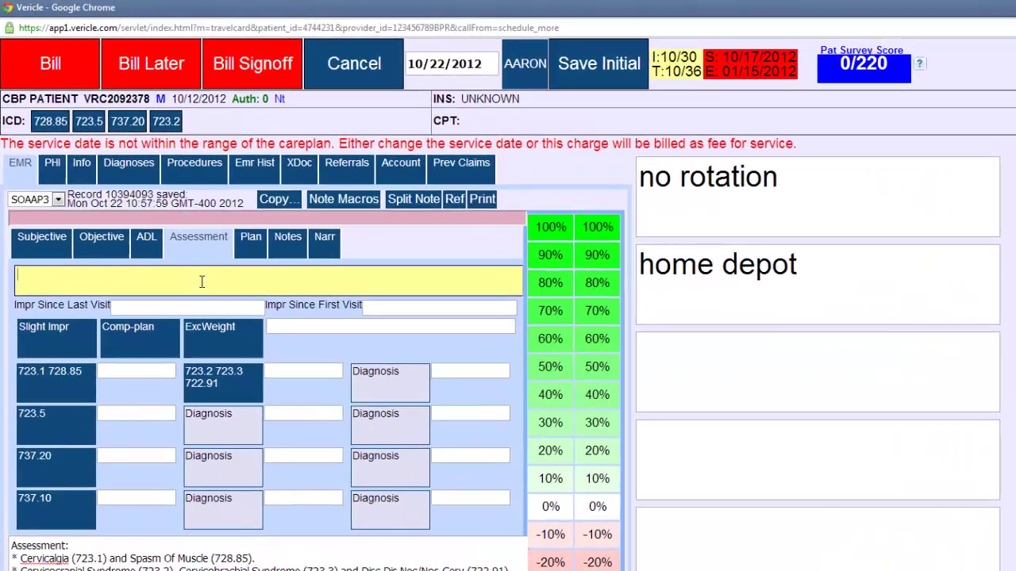
pyautogui.write('in here')
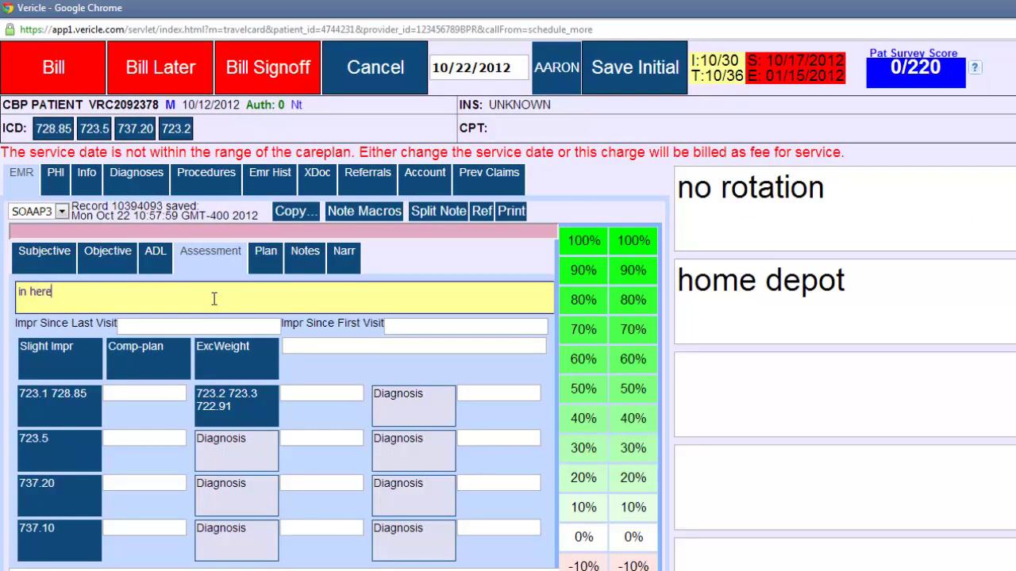
pyautogui.click(337, 266)
pyautogui.moveTo(64, 437); pyautogui.dragTo(12, 428)
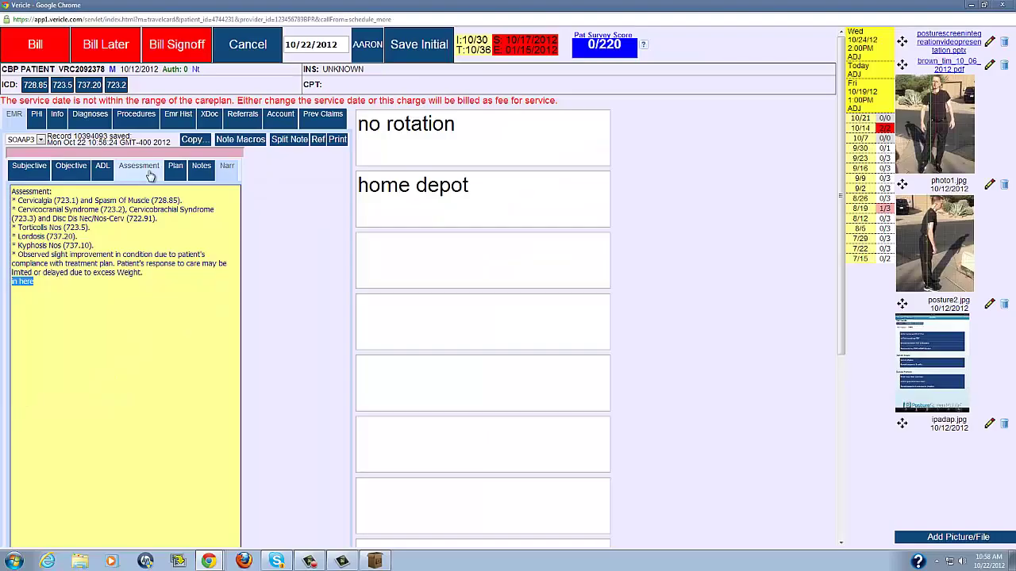
pyautogui.click(227, 261)
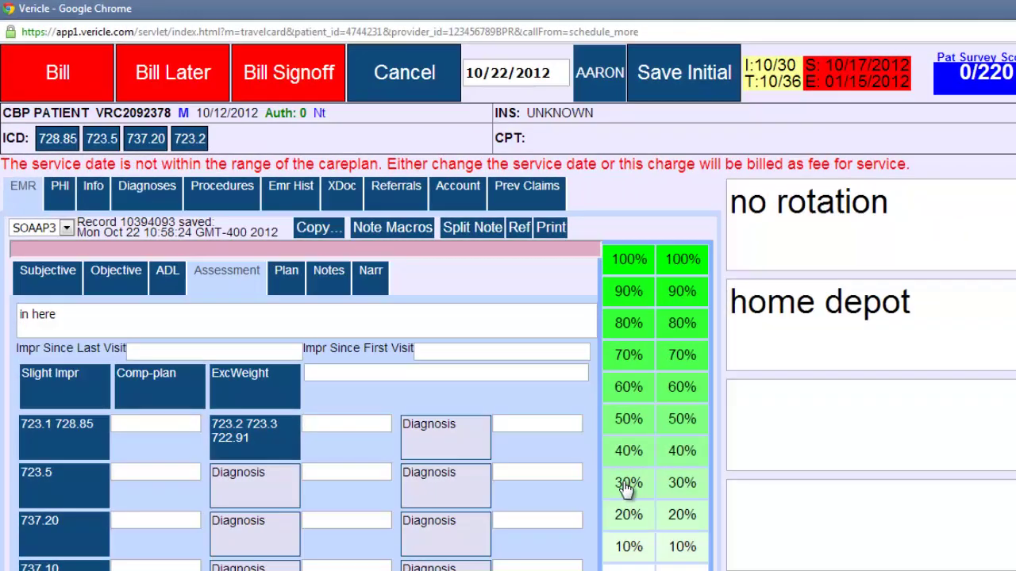
# Step: Set improvement since last visit to 30% and since first visit to 60%
pyautogui.click(384, 298)
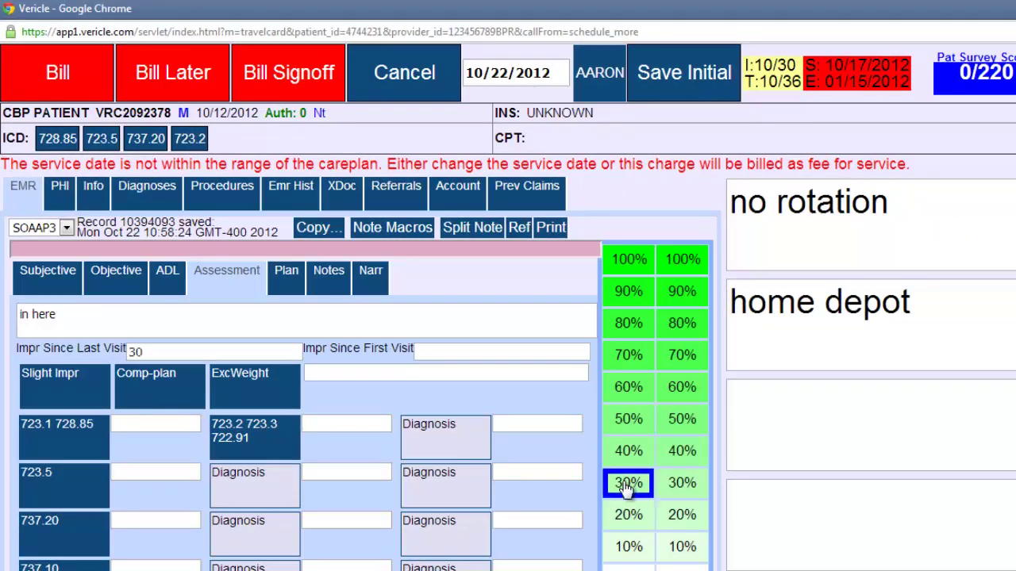
pyautogui.click(680, 394)
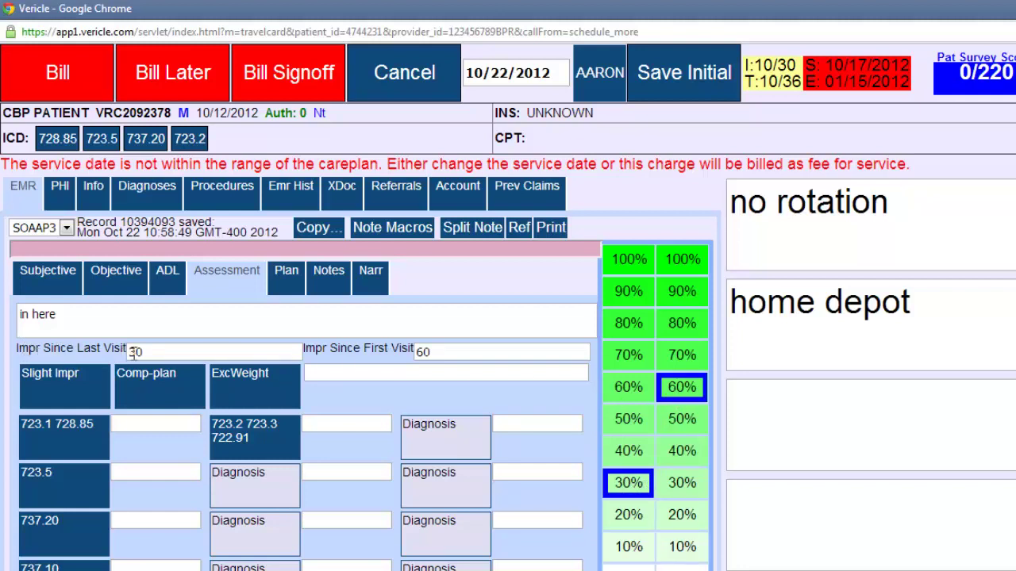
pyautogui.moveTo(136, 351); pyautogui.dragTo(117, 352)
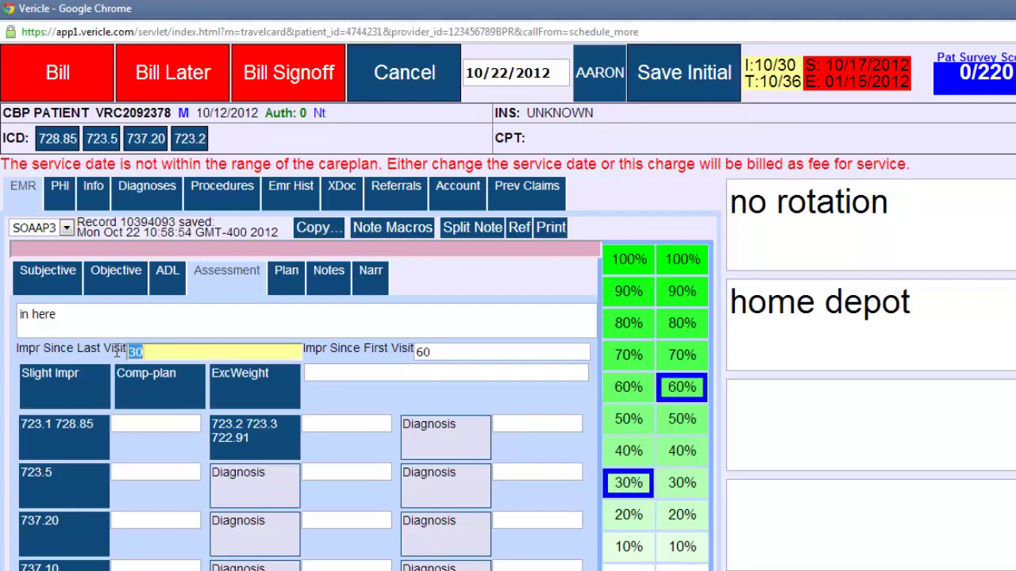
pyautogui.click(446, 354)
pyautogui.moveTo(446, 355); pyautogui.dragTo(404, 355)
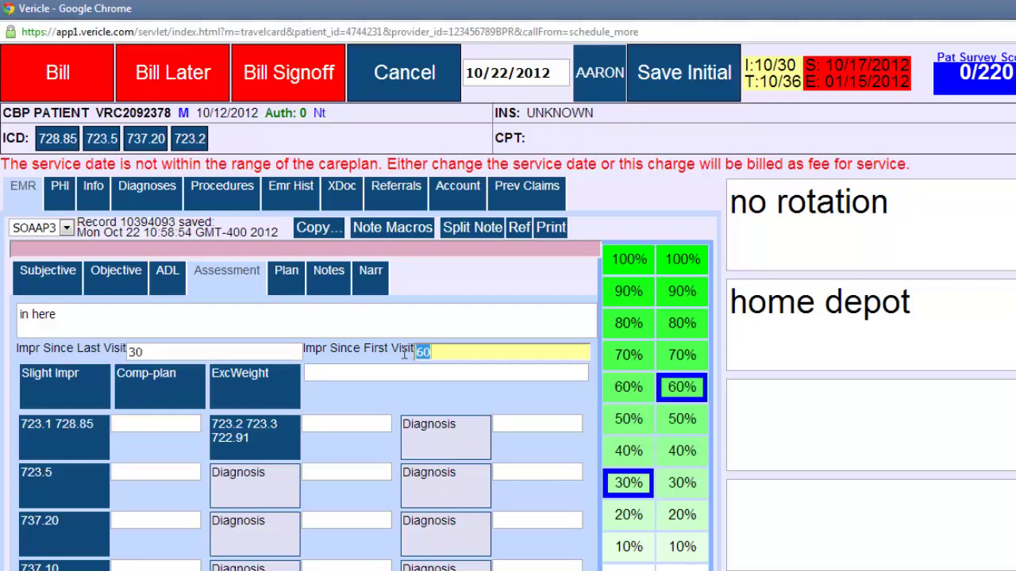